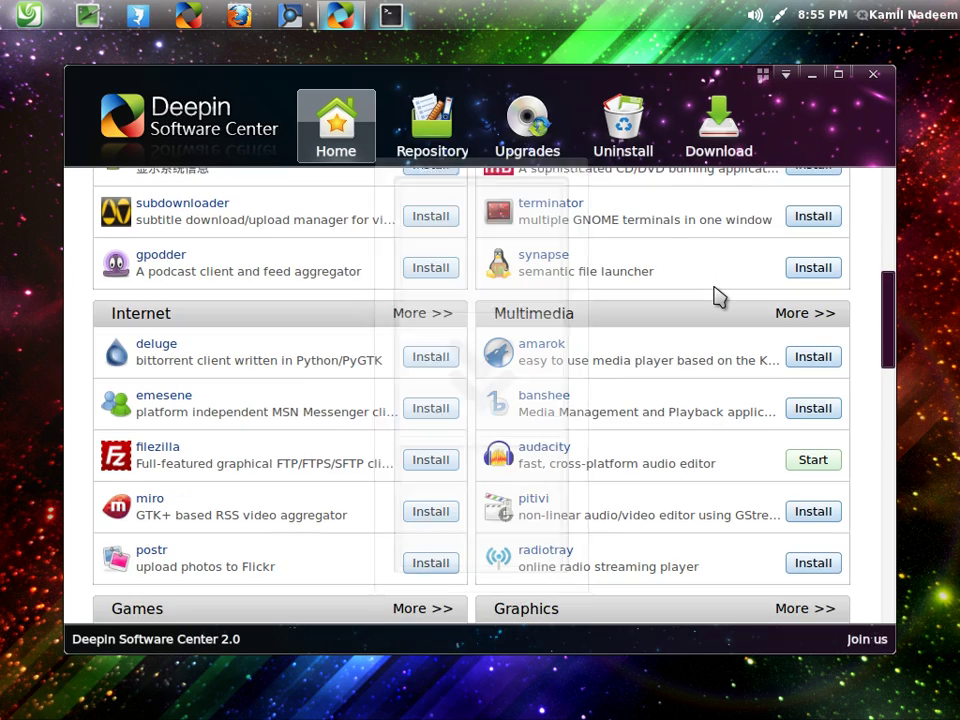
Step: Minimise Deepin Software Center, view the Linux Deepin website's home page in Firefox via the start page link, and close the browser
click(811, 75)
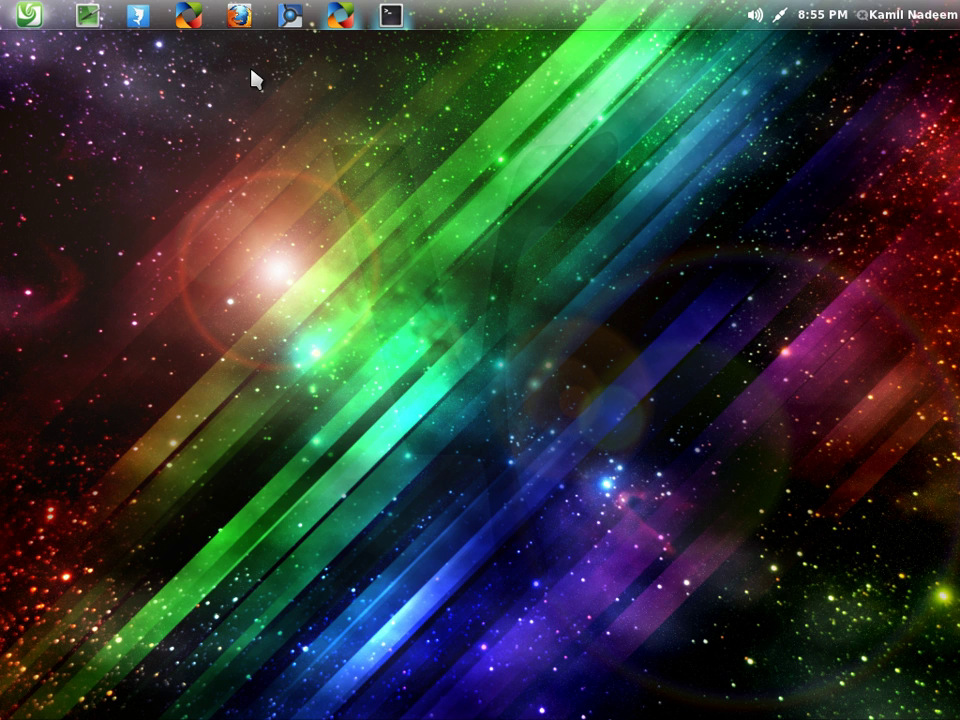
click(242, 20)
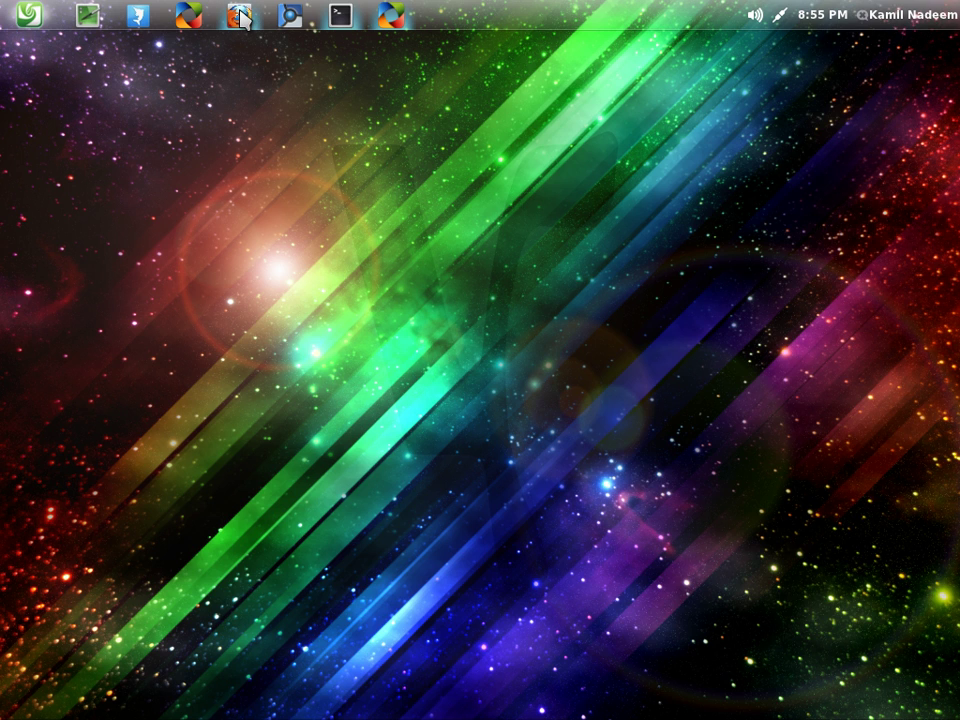
mouse_move(240, 24)
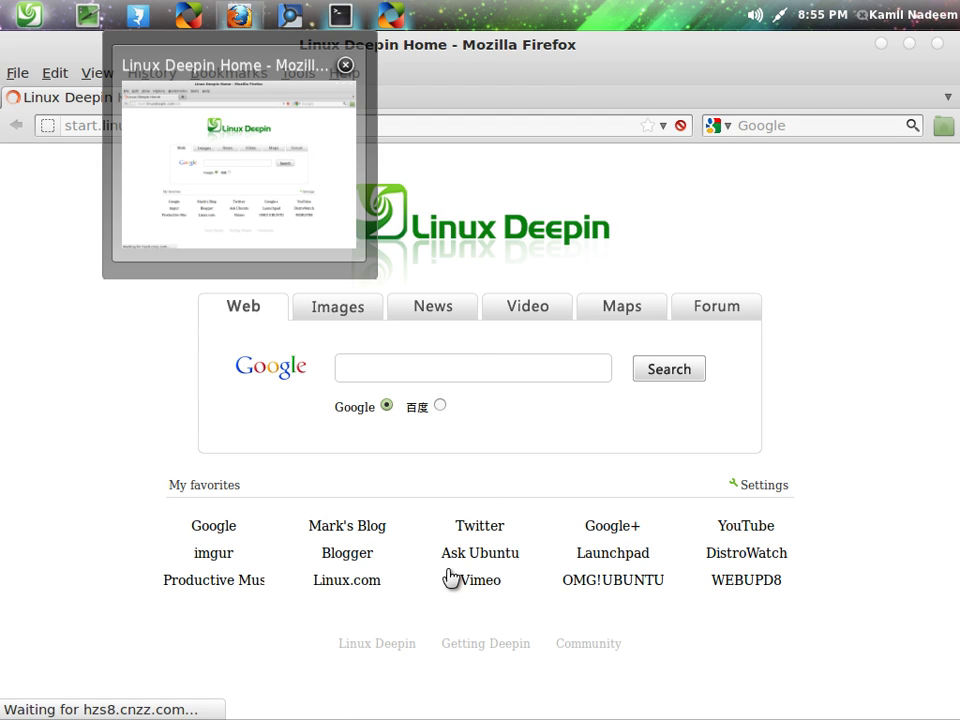
click(372, 645)
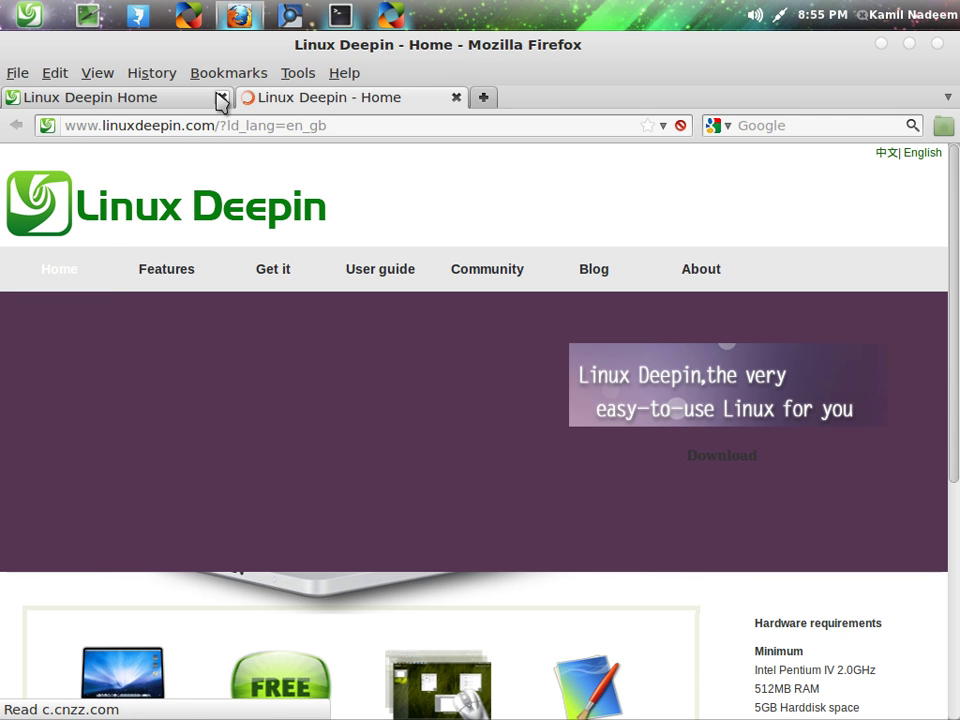
click(222, 97)
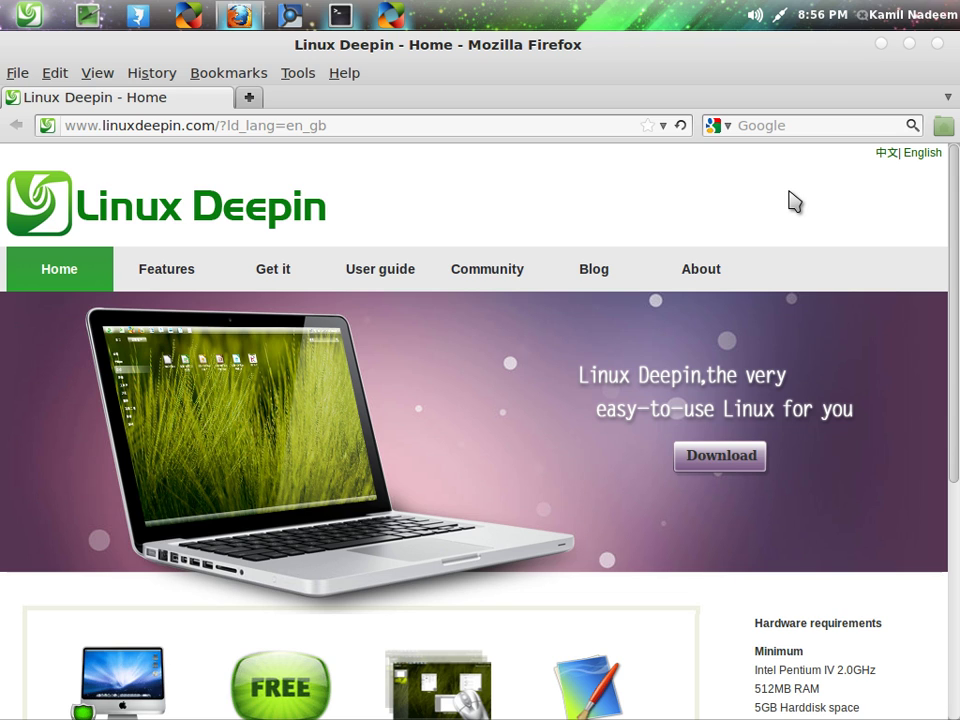
scroll(735, 227, down, 2)
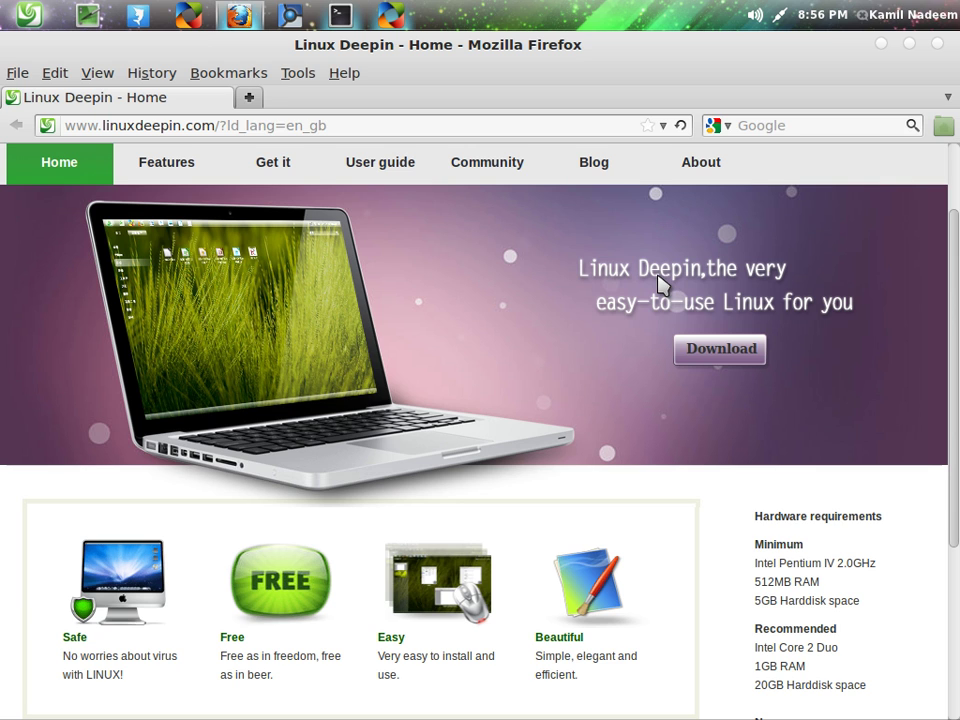
click(937, 44)
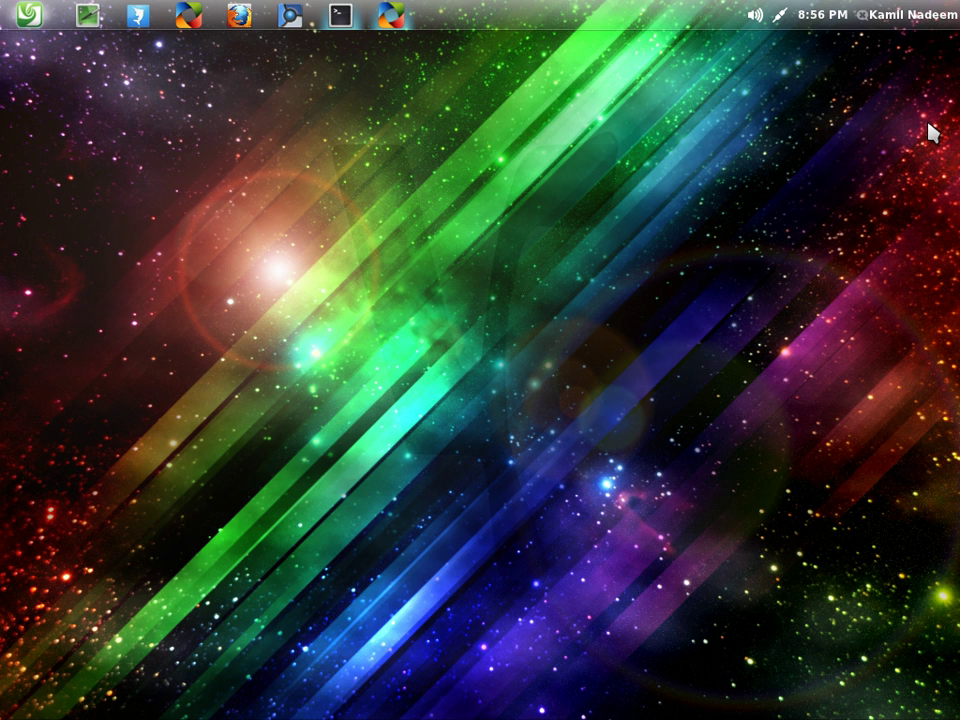
Step: Show the overview of open windows and workspaces and return to the desktop
click(22, 14)
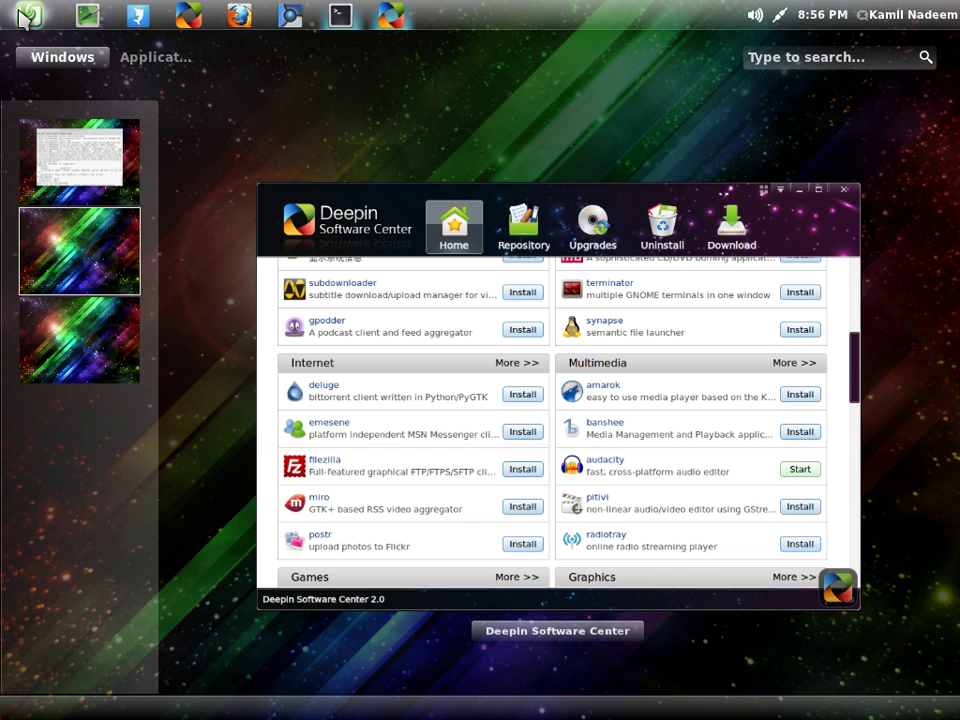
click(22, 15)
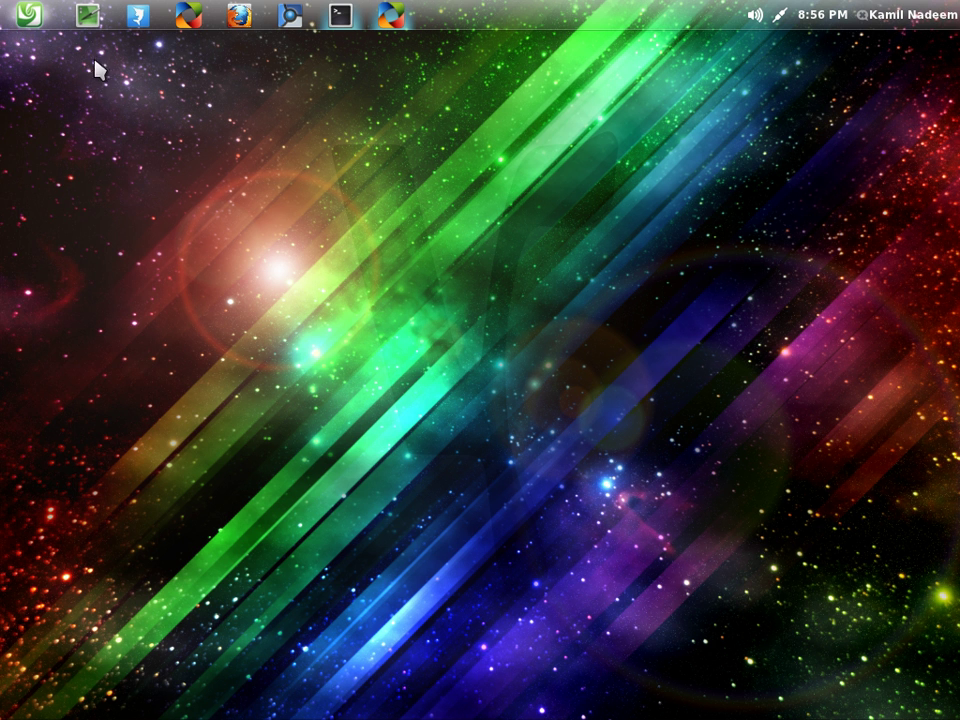
click(28, 17)
Step: Restore Deepin Software Center and view the top of its home page, its downloads and its available upgrades
click(392, 15)
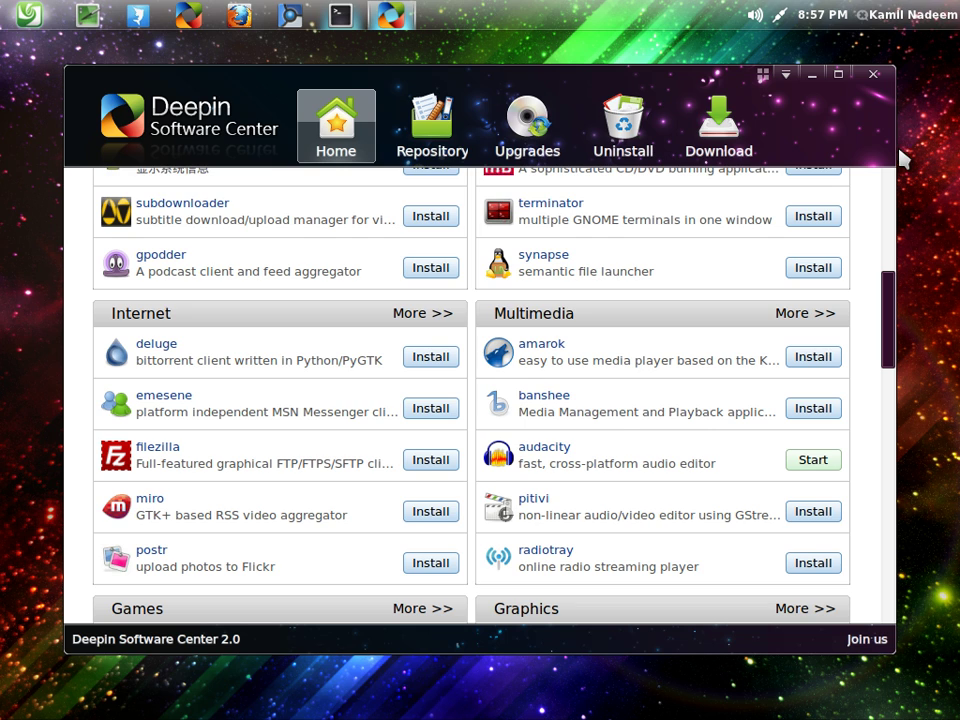
scroll(890, 272, up, 1)
drag(890, 272, 883, 163)
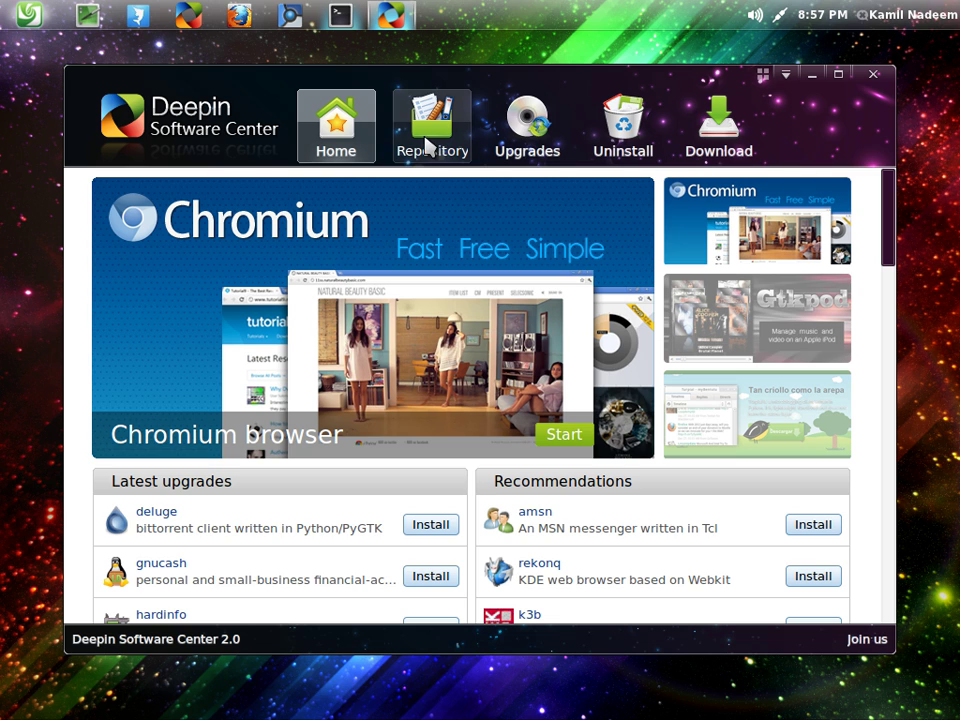
click(727, 152)
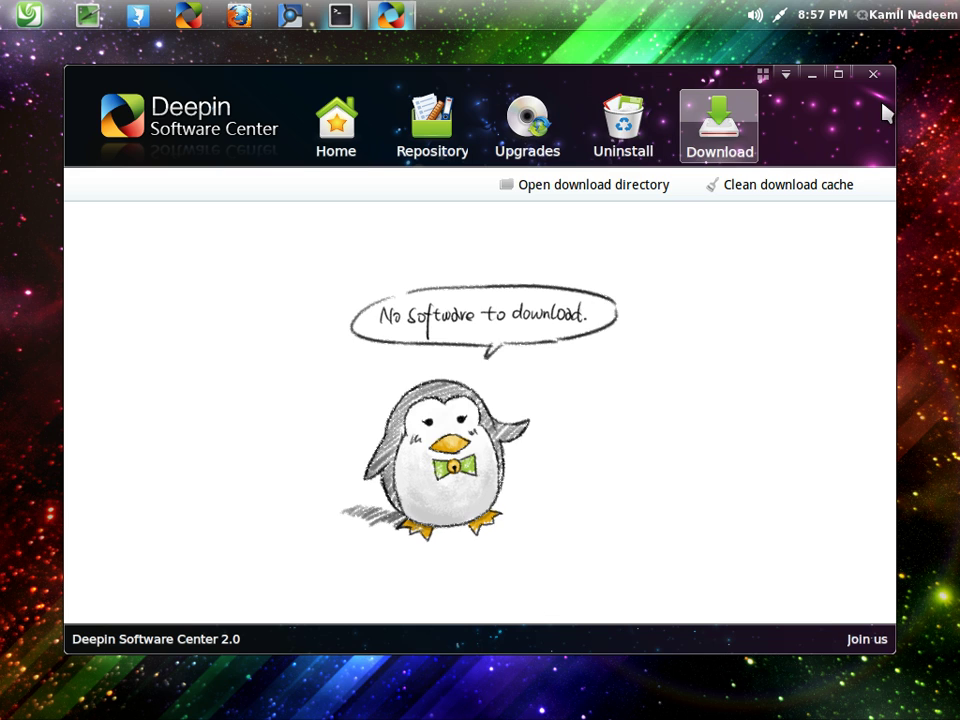
click(524, 154)
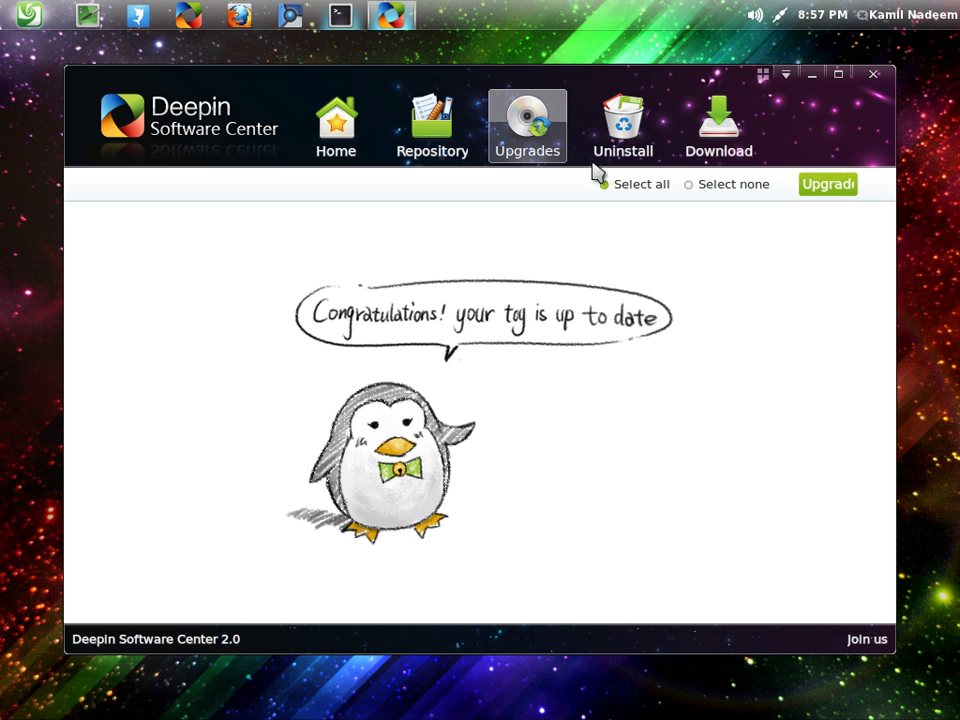
Step: Change the Software Center theme to light blue and back to the purple starry theme
click(762, 78)
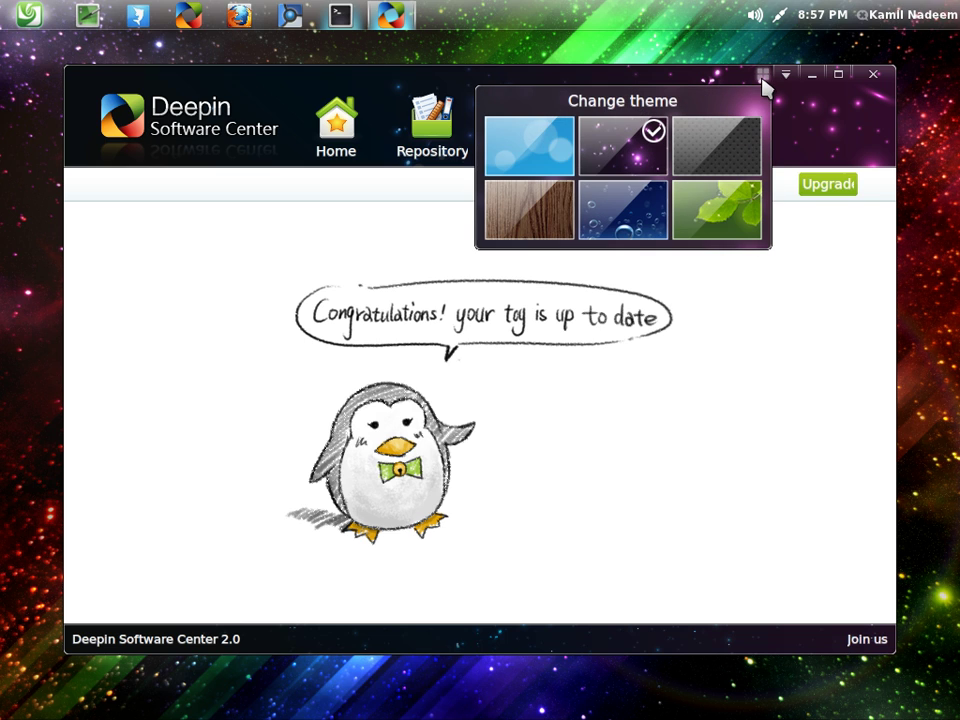
click(522, 165)
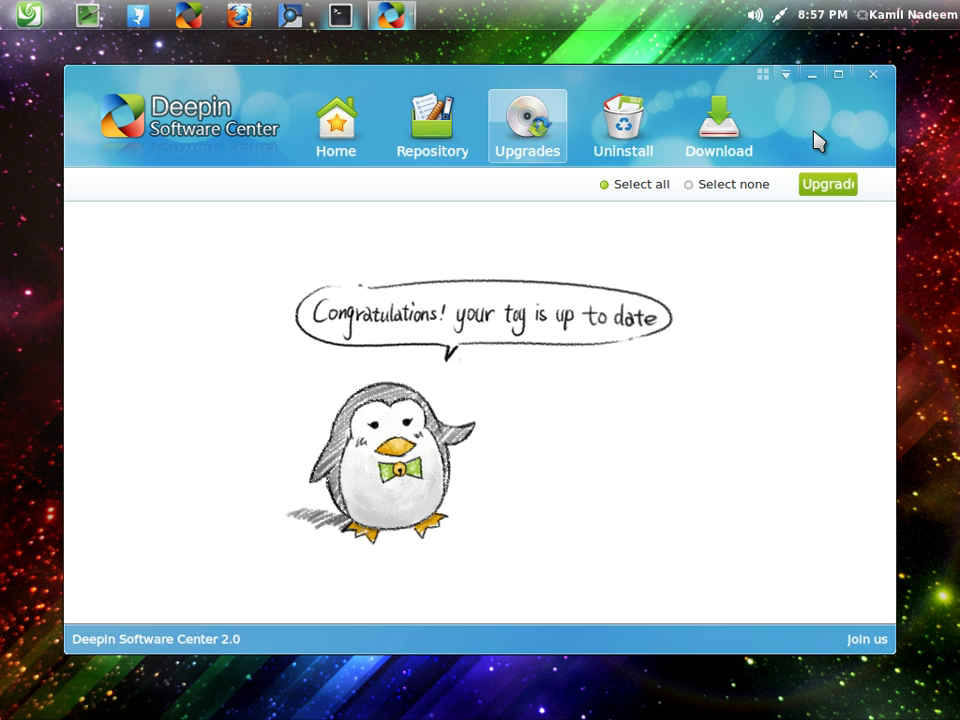
click(764, 78)
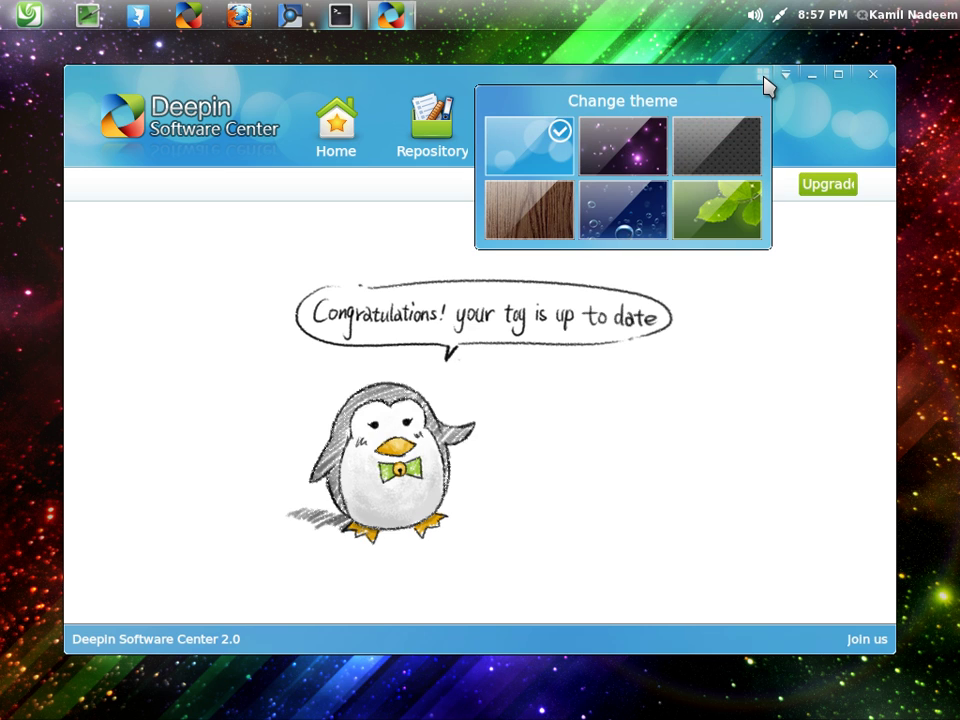
click(632, 149)
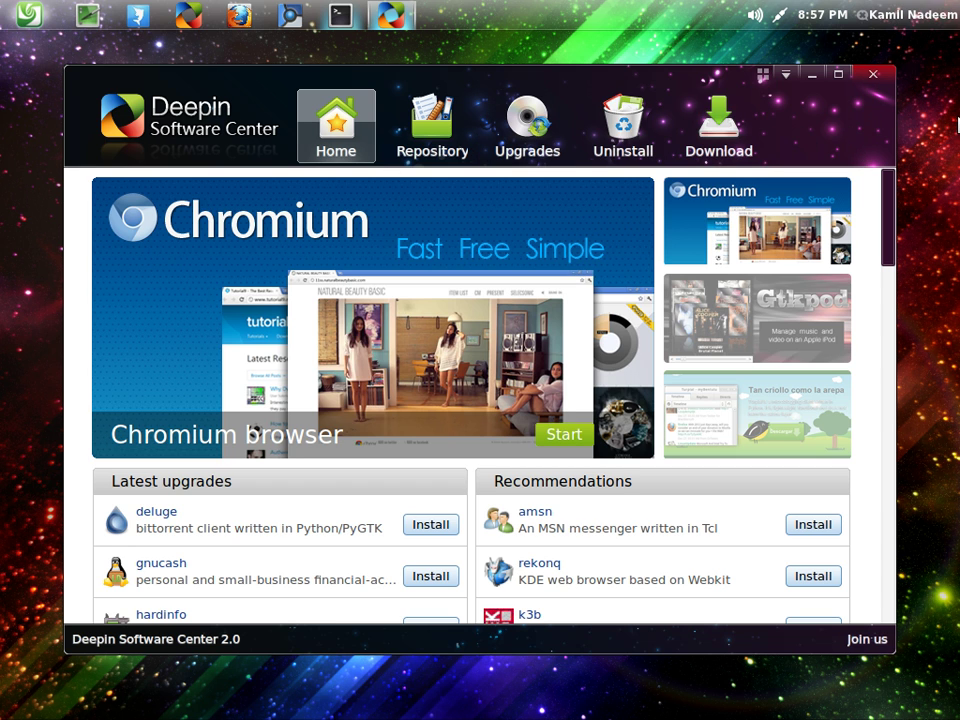
Step: Close Deepin Software Center and show all installed applications in the overview
click(872, 73)
mouse_move(4, 124)
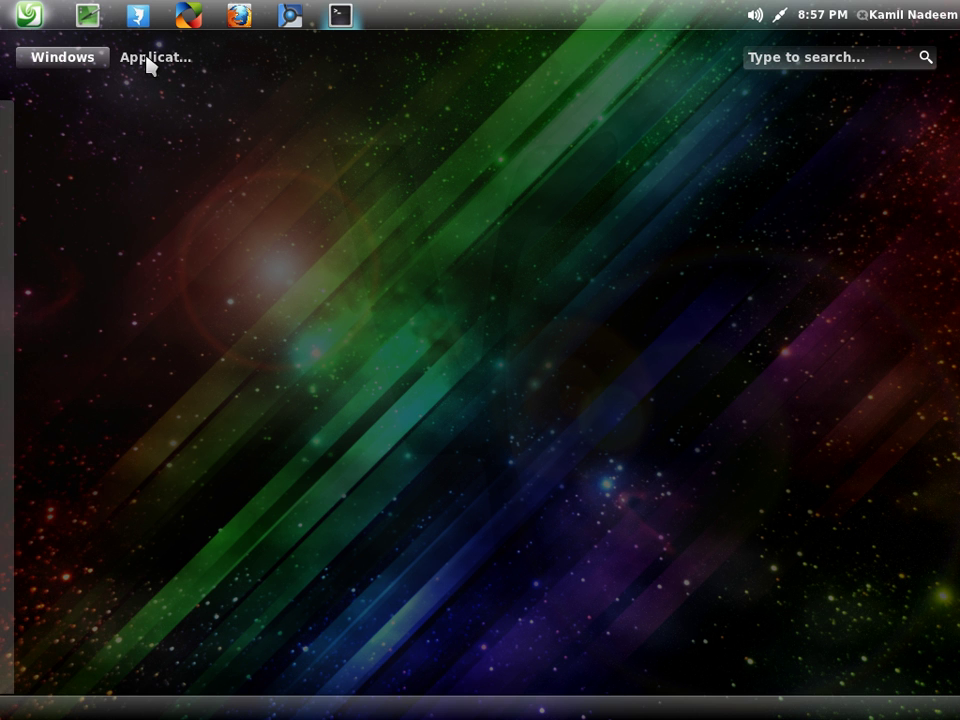
click(148, 60)
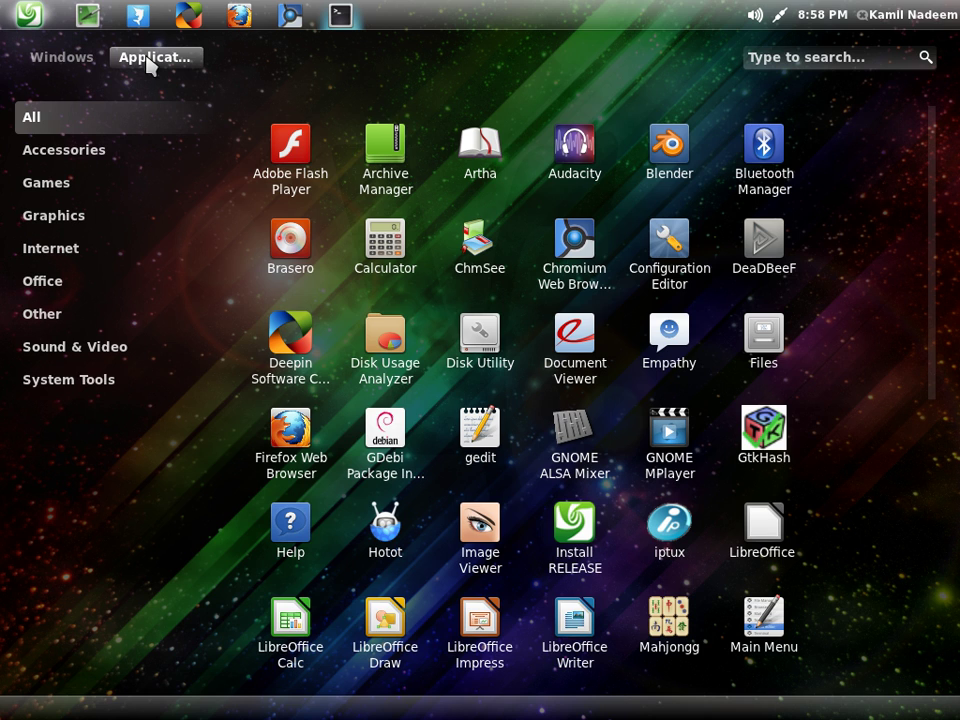
Step: Look through the installed applications in the Accessories, Games, Graphics, Internet, Office, Other, and Sound & Video categories
click(85, 150)
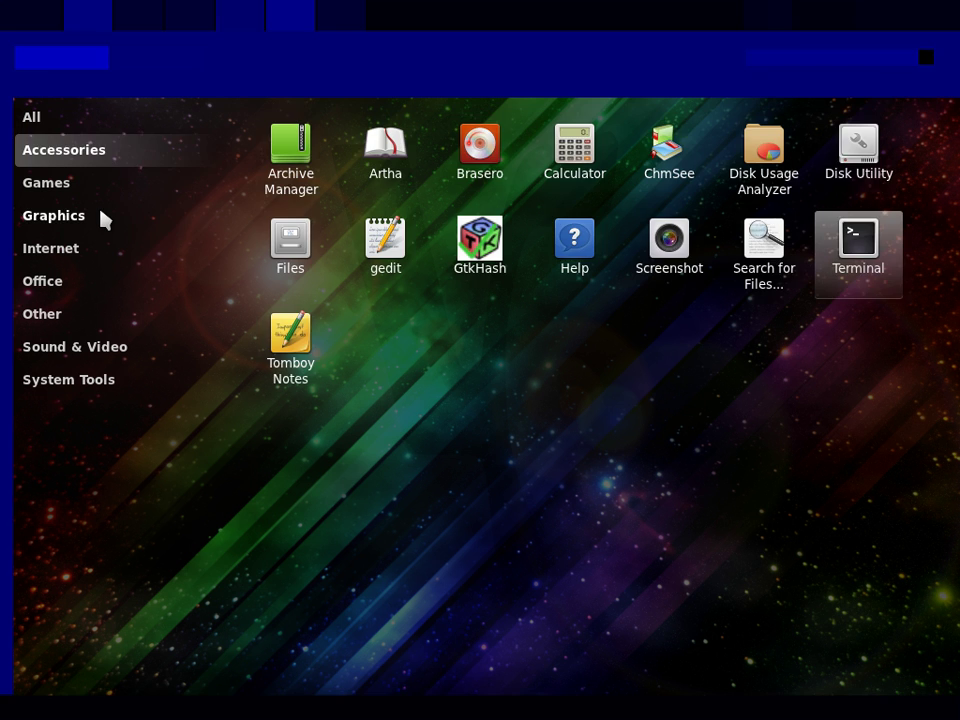
click(96, 214)
click(80, 183)
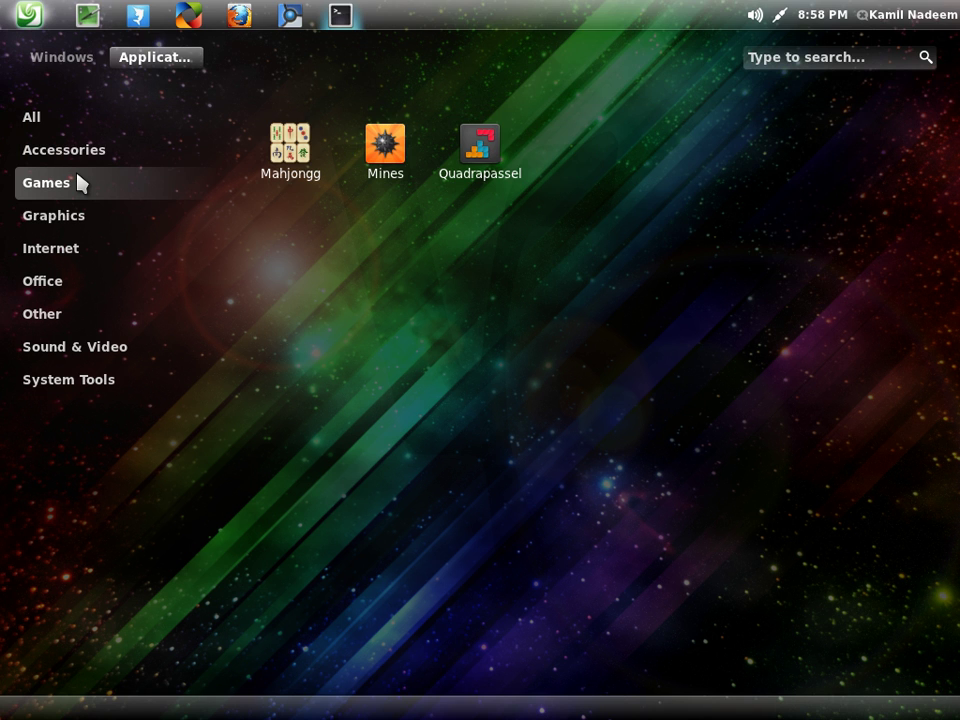
click(49, 228)
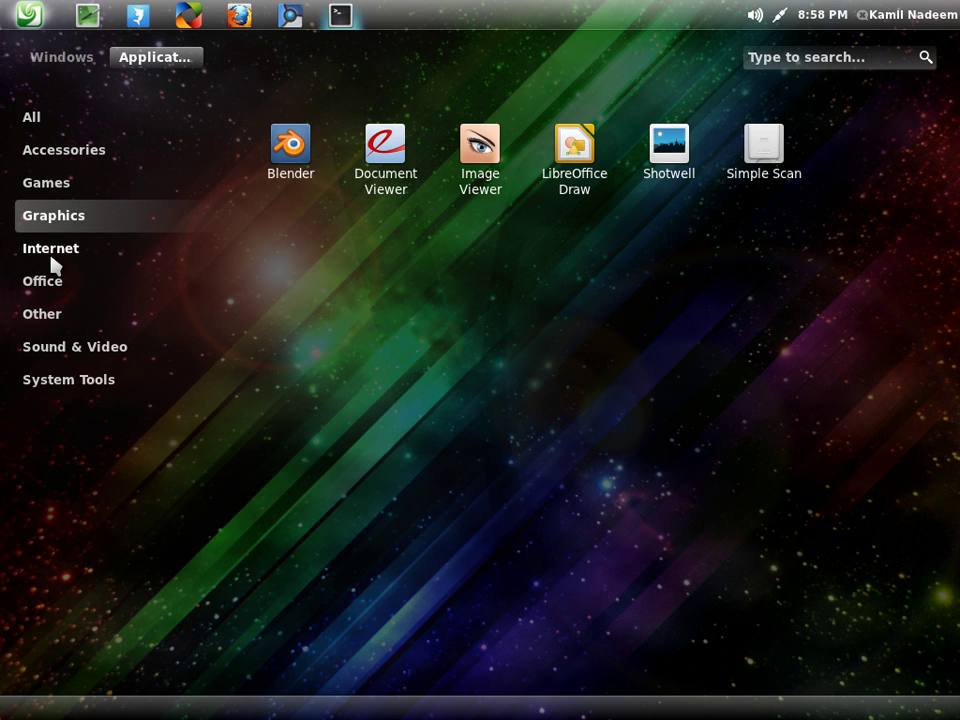
click(54, 262)
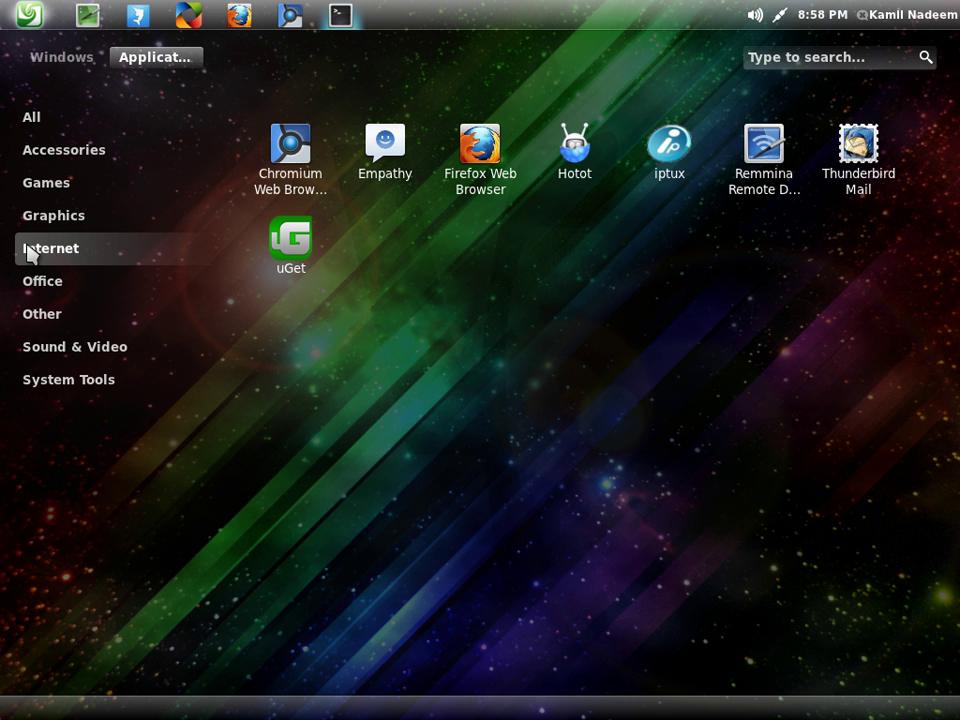
click(33, 276)
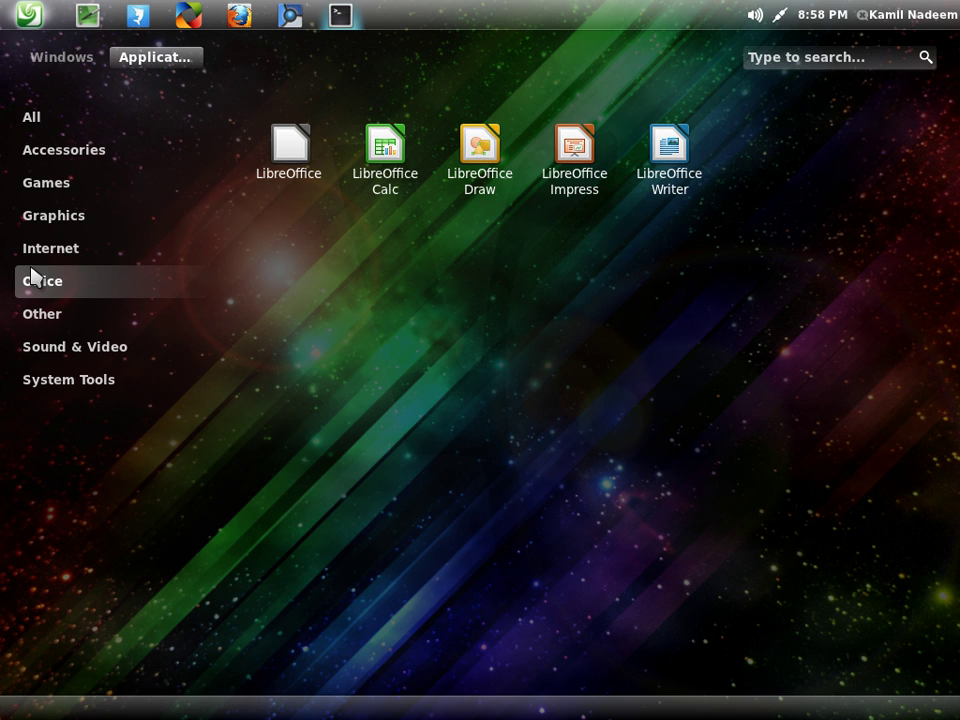
click(46, 322)
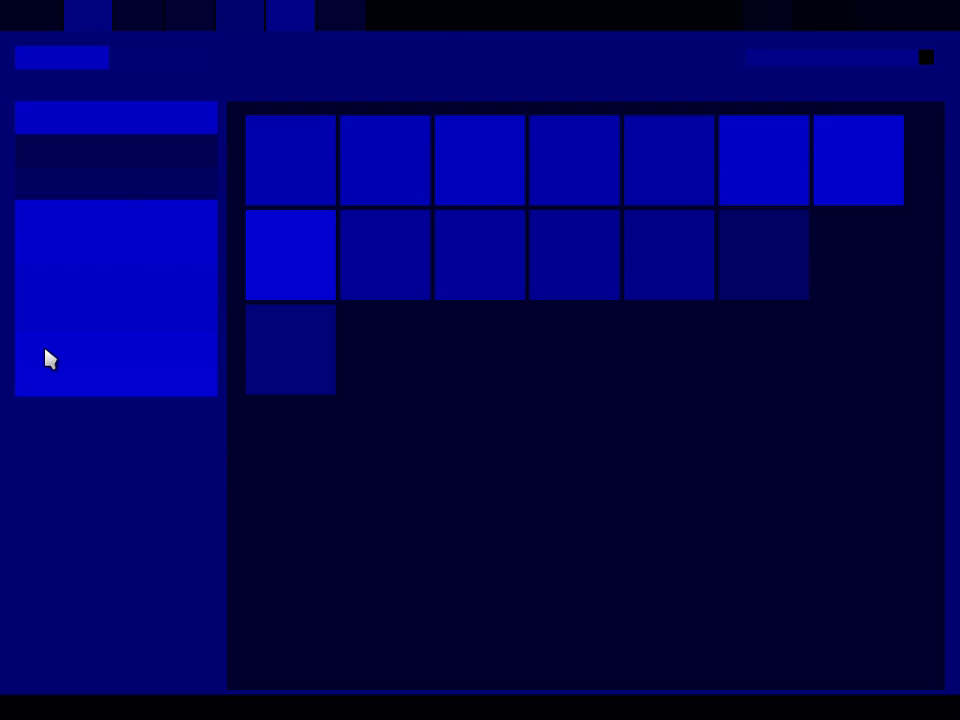
click(46, 352)
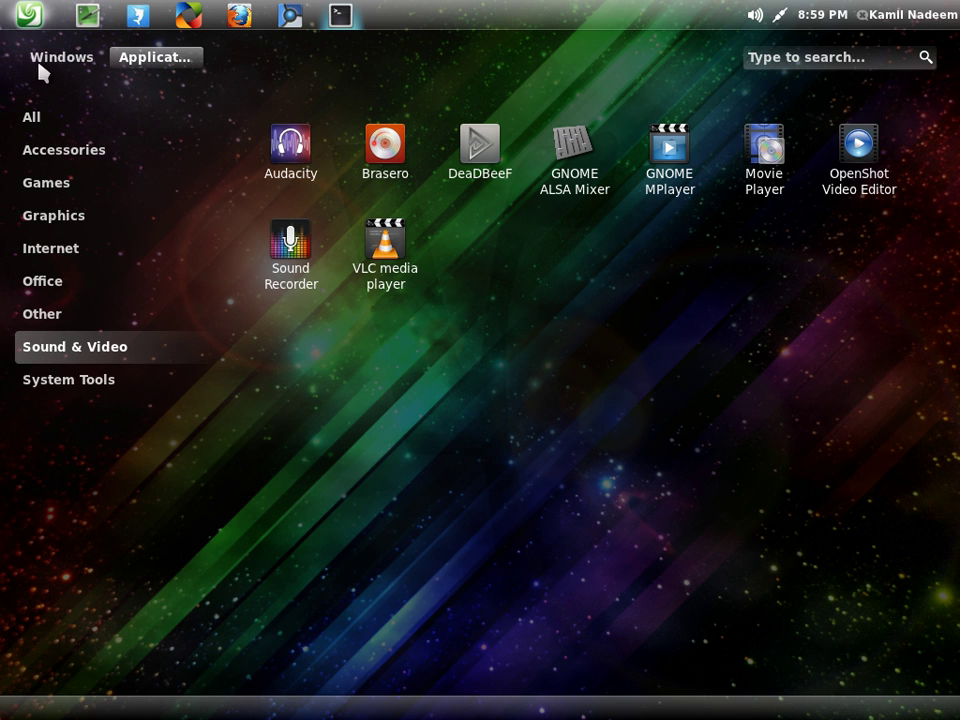
Step: Search the overview for "adva" and launch Advanced Settings
click(92, 58)
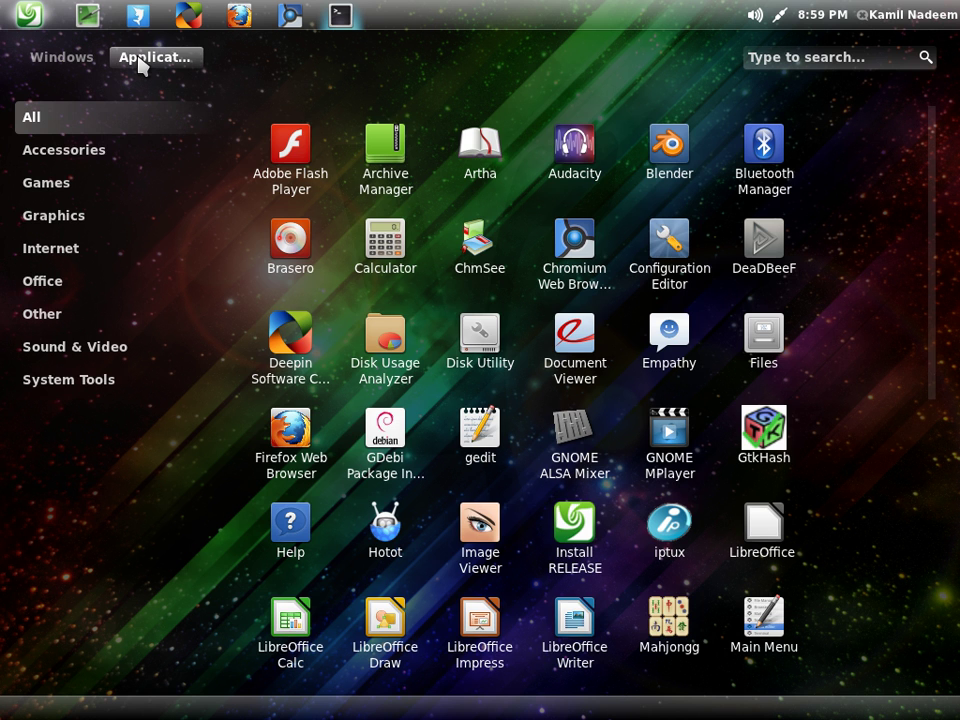
text(a)
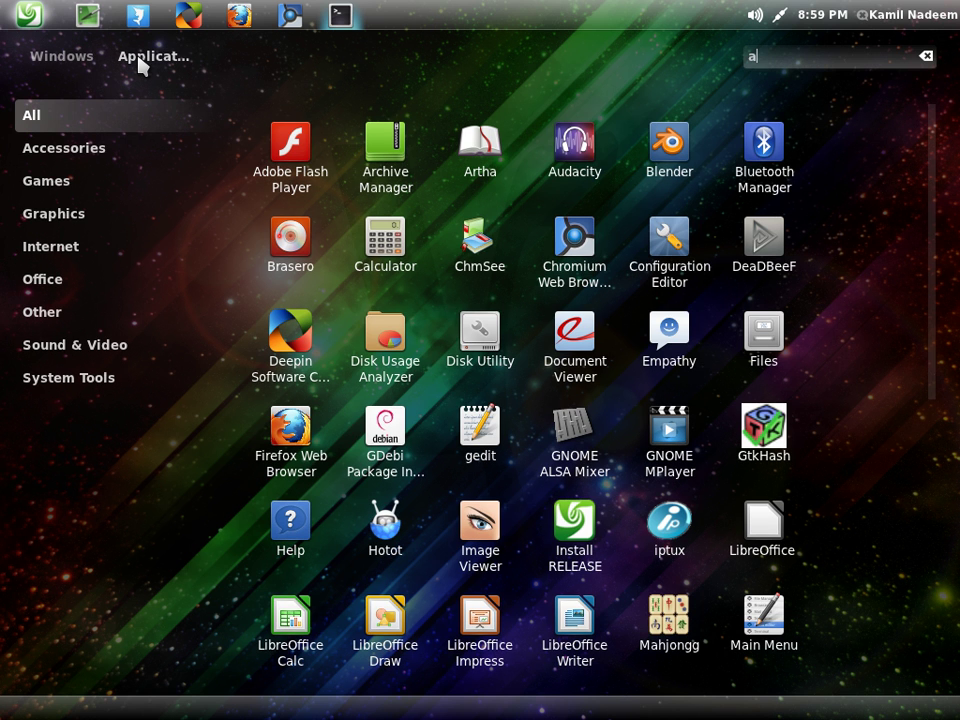
text(dva)
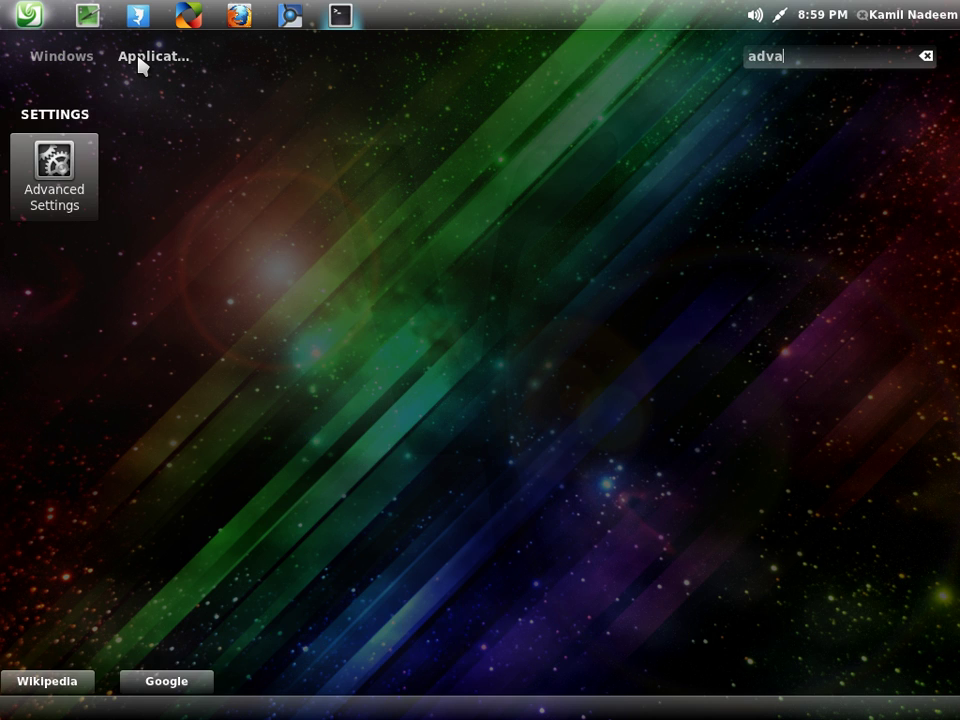
click(89, 158)
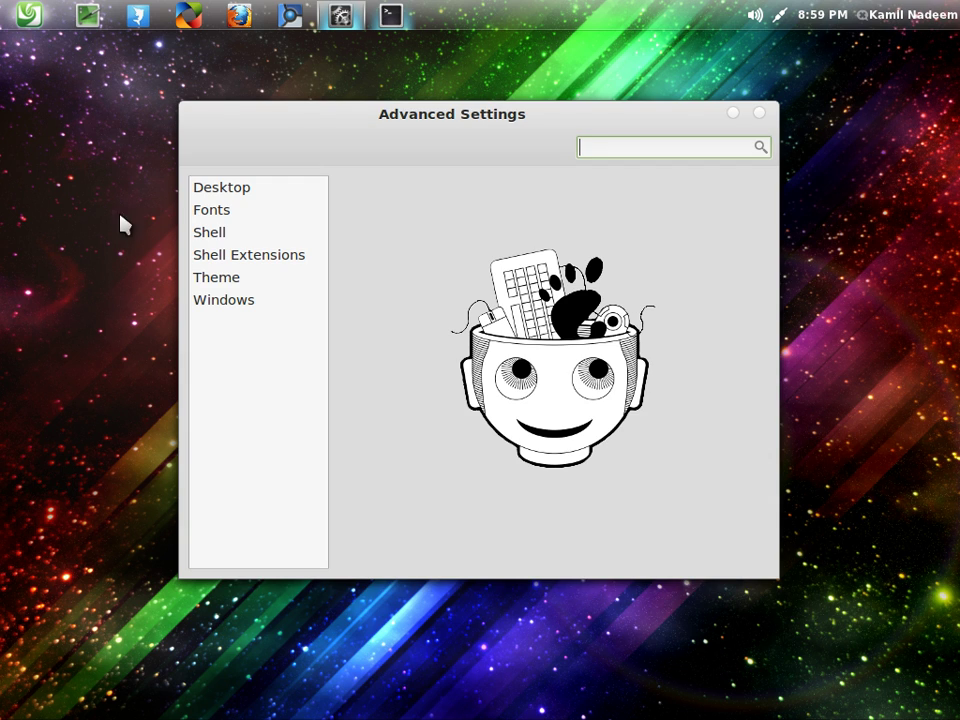
Step: Examine the list of shell extensions in Advanced Settings
click(218, 258)
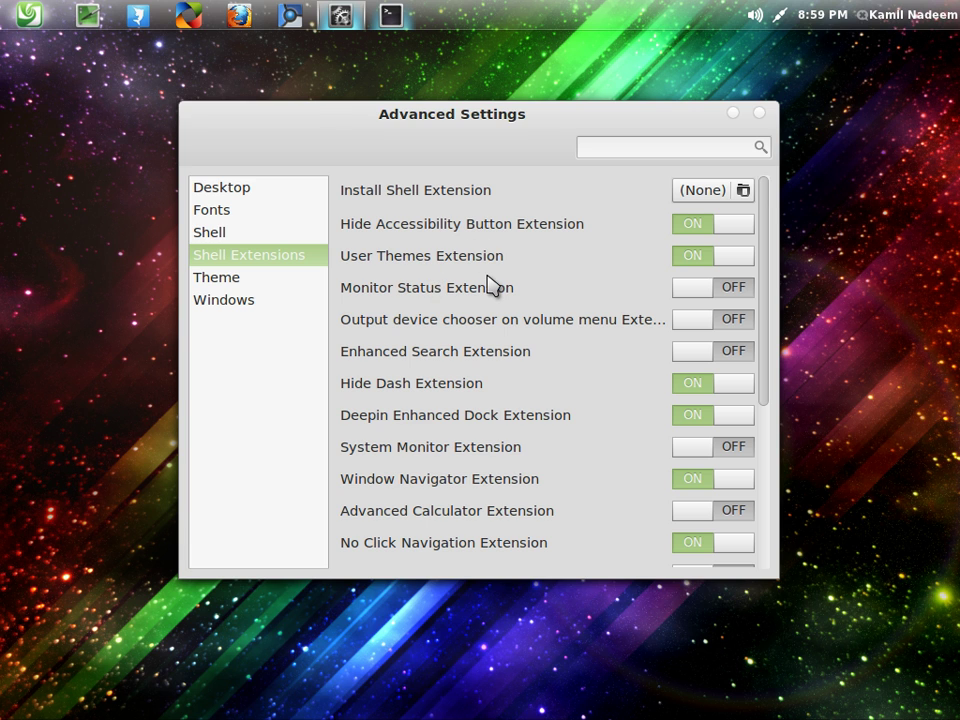
scroll(490, 285, down, 1)
scroll(490, 283, down, 4)
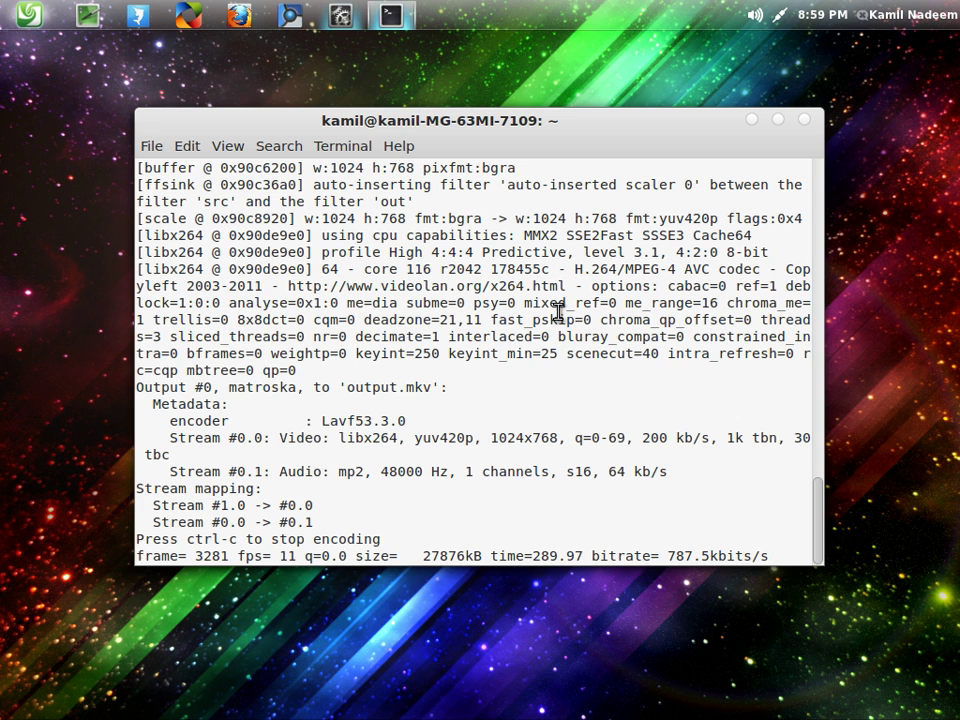
Step: Use the window switcher to go from the terminal to Workspace 2 and view the end of the shell extensions list
key(alt+Tab)
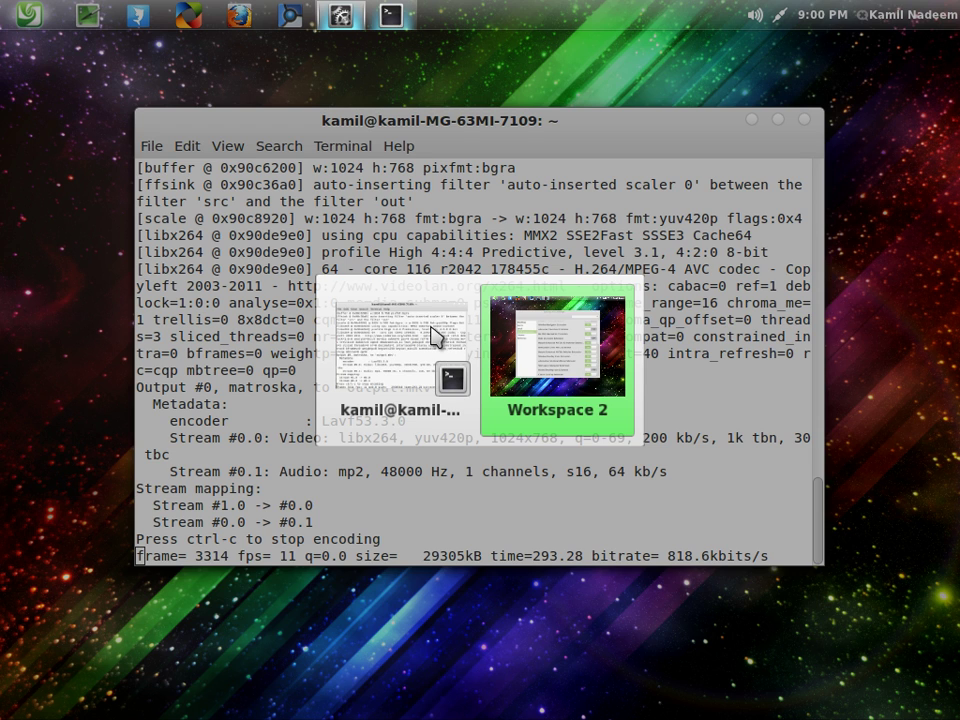
key(alt)
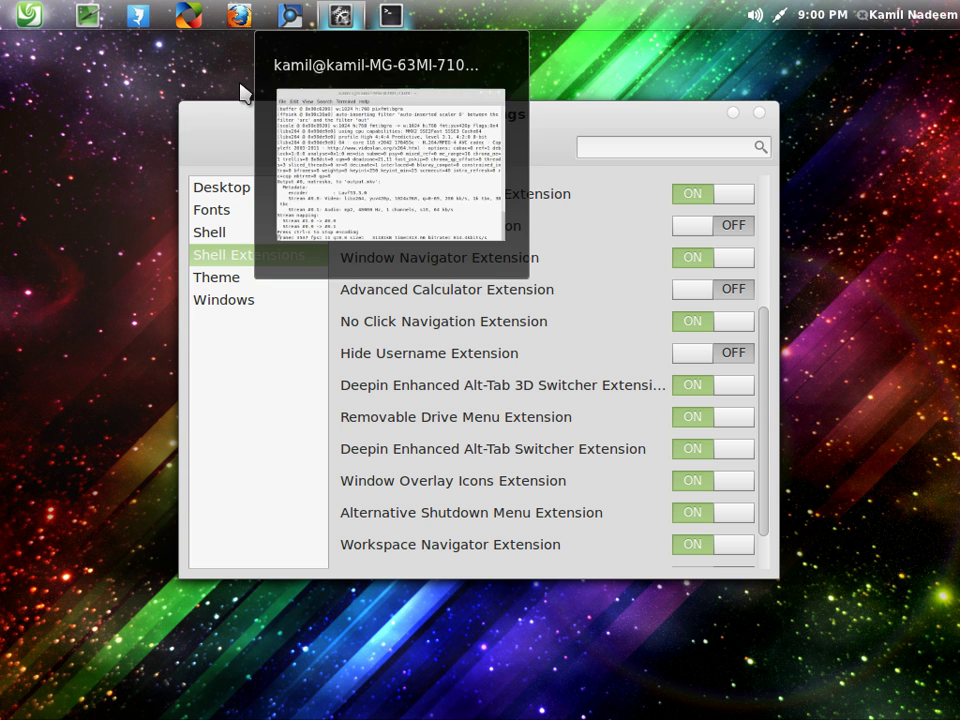
scroll(653, 439, down, 2)
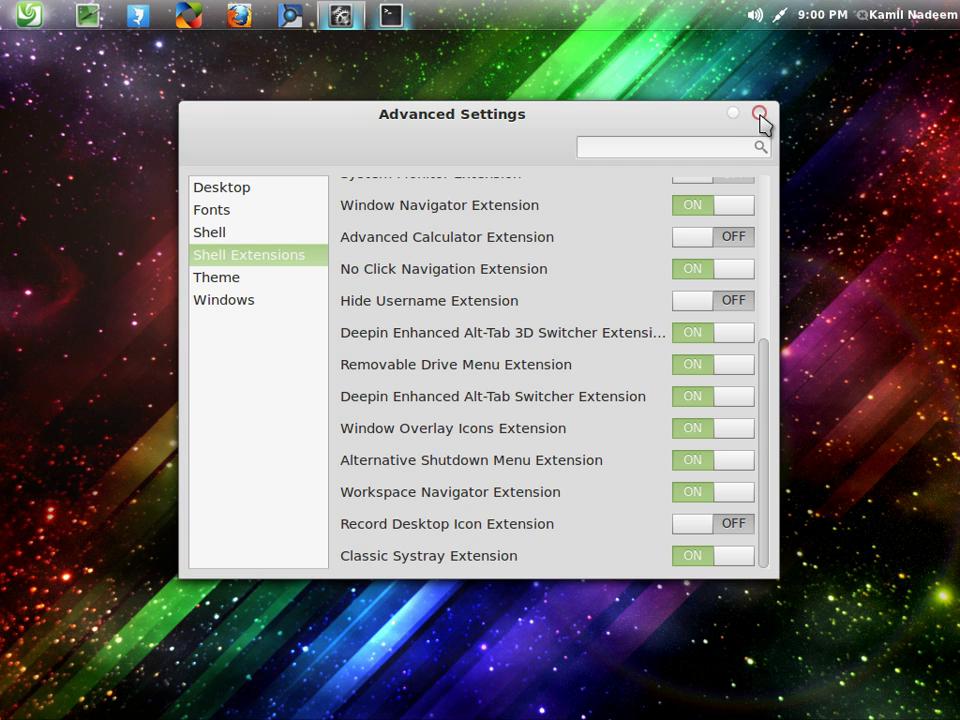
Step: Close Advanced Settings and open the desktop background settings from the empty desktop
key(alt+F4)
key(super)
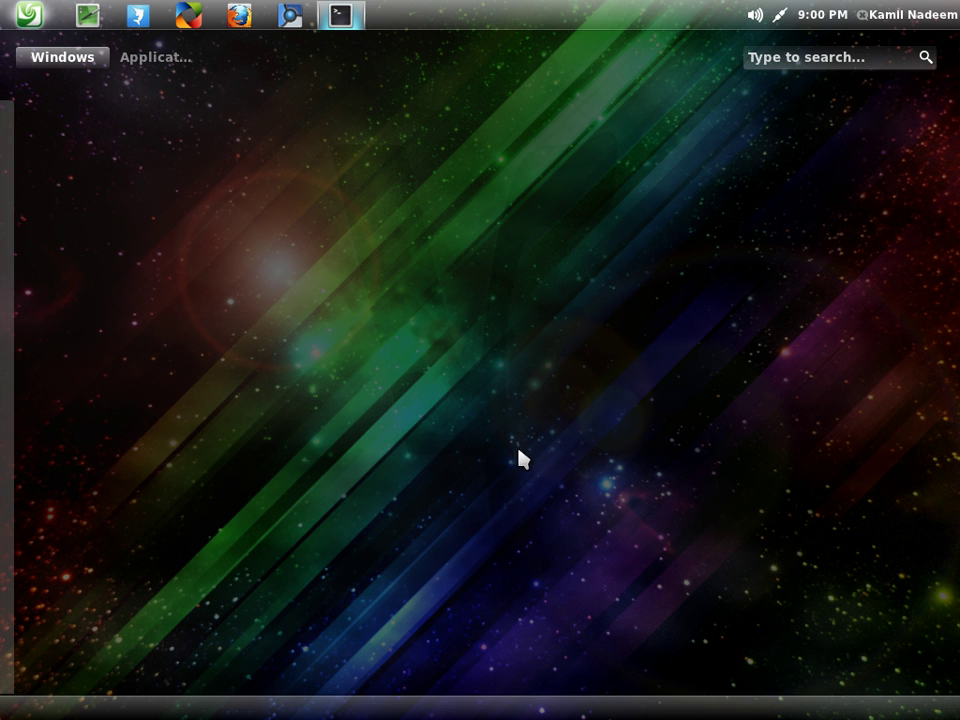
key(super)
right_click(529, 420)
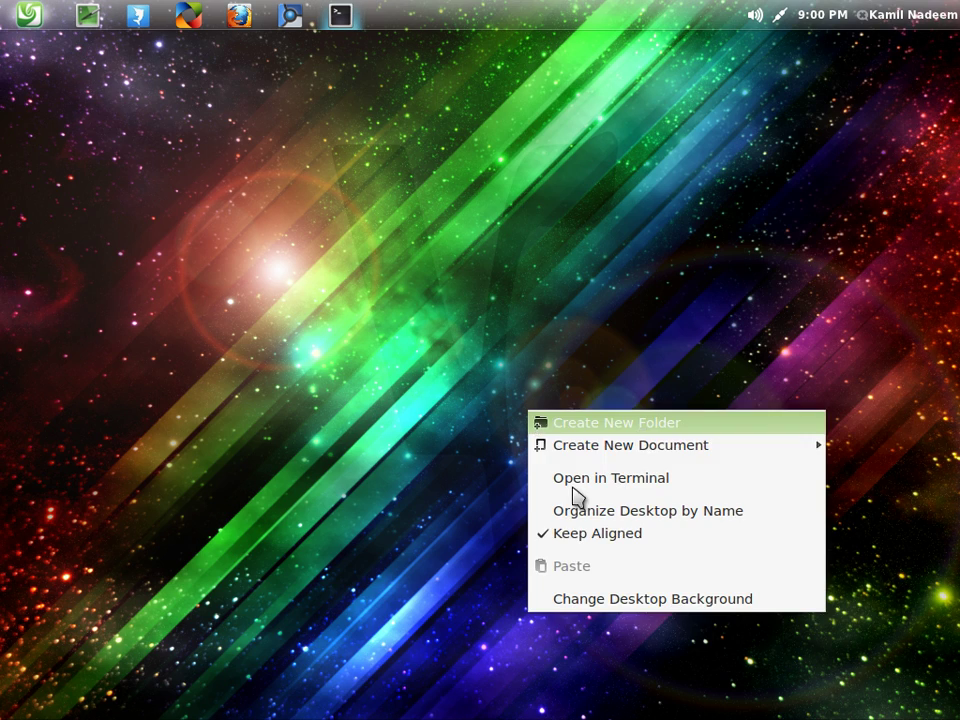
click(583, 598)
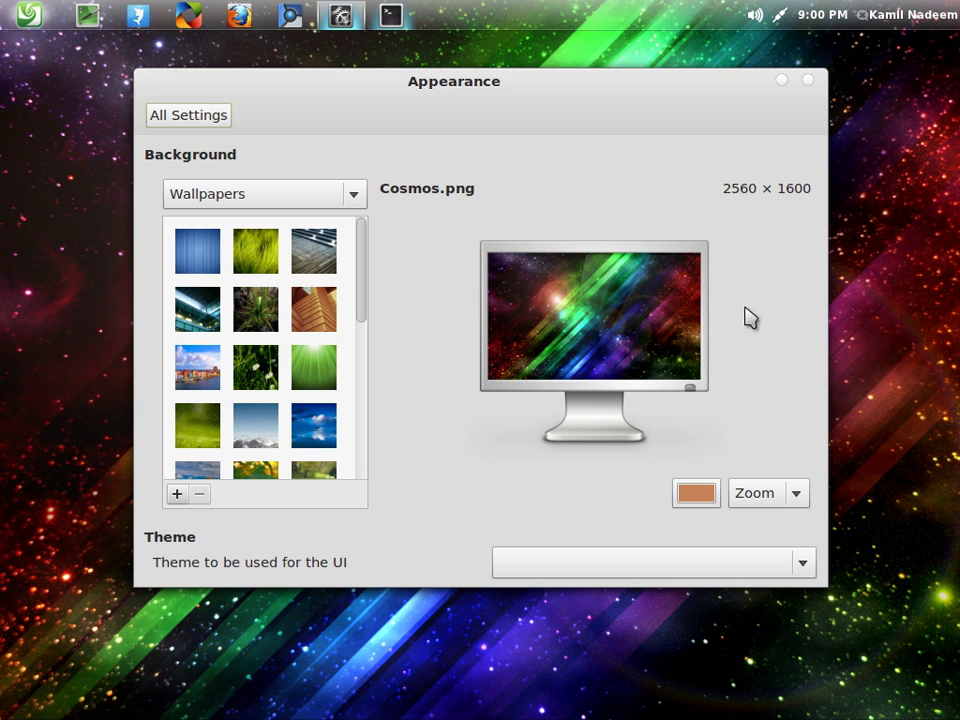
Step: Set the desktop wallpaper to the green rain-and-grass image Default Background 11 and close the Appearance window
scroll(316, 340, down, 1)
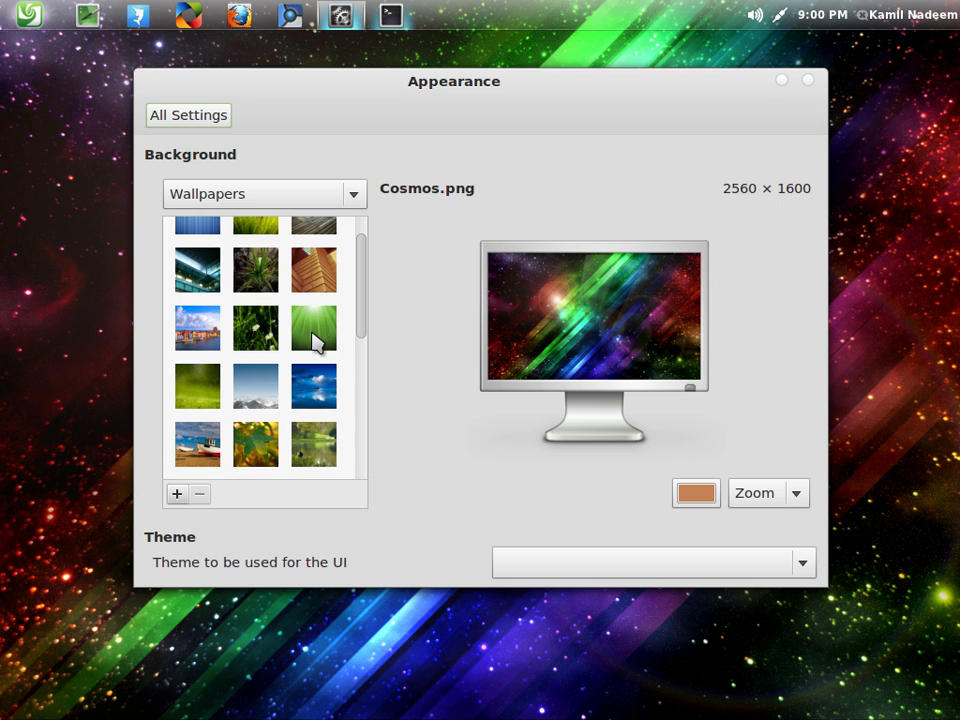
scroll(316, 340, down, 1)
scroll(316, 340, down, 1)
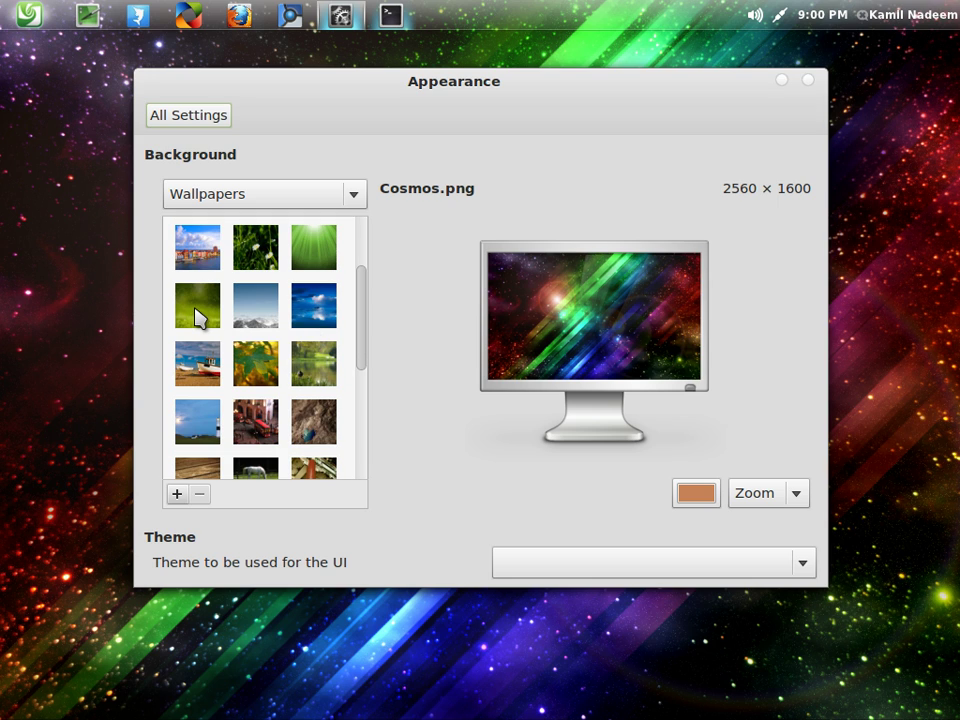
click(196, 311)
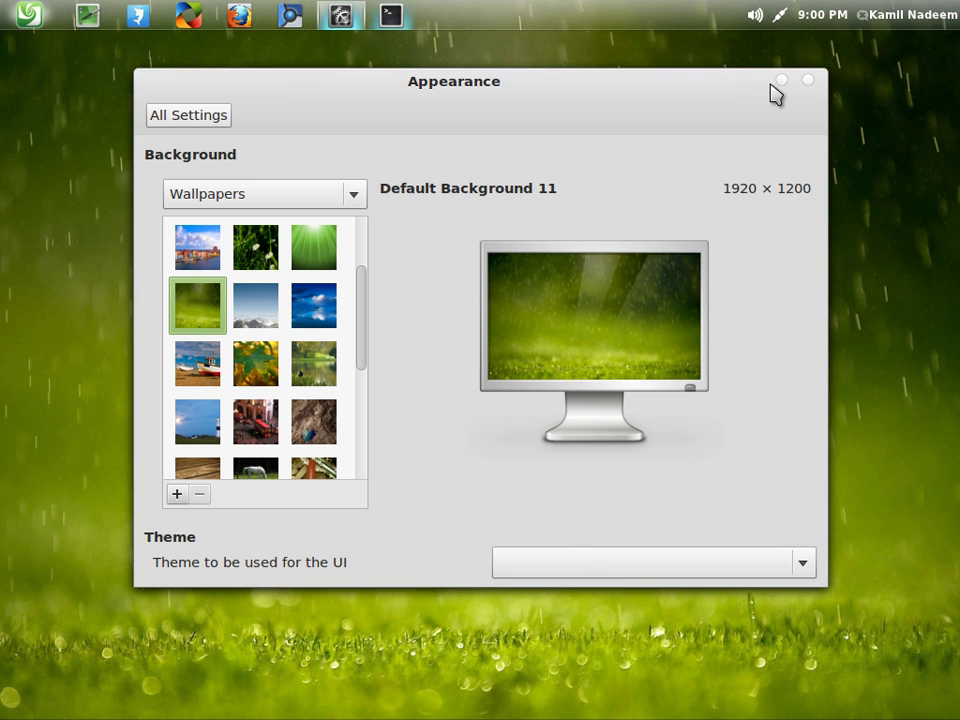
click(806, 84)
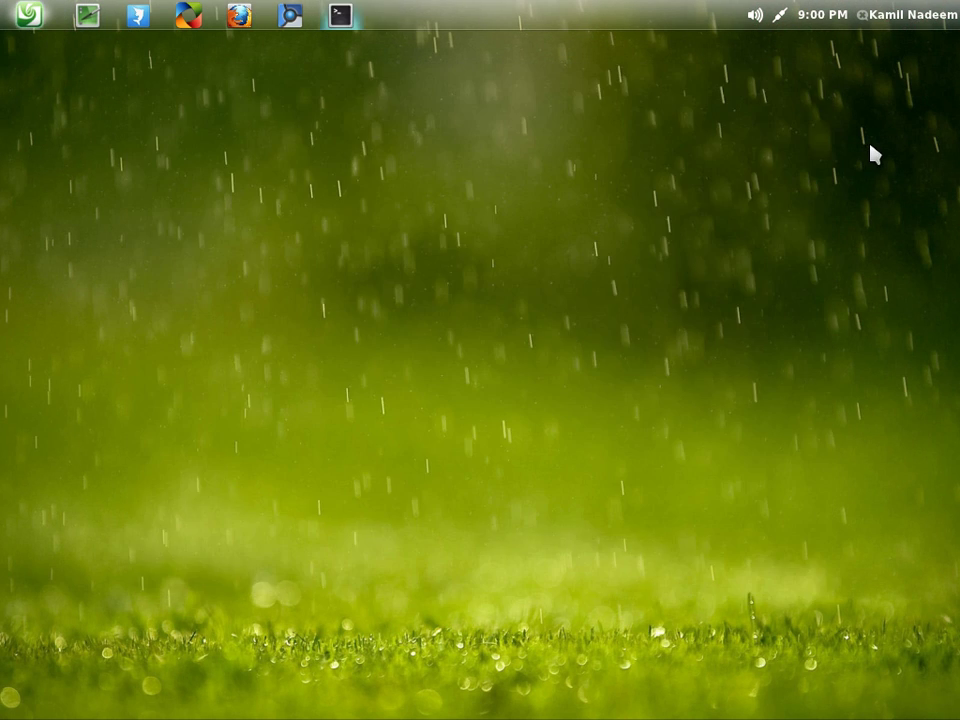
key(super)
key(super)
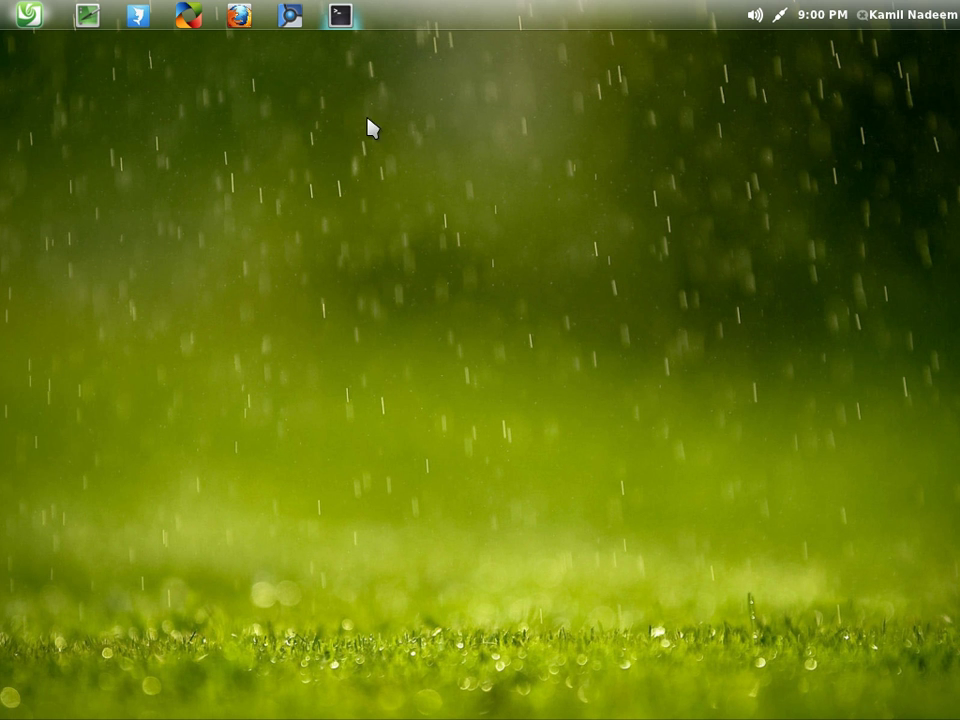